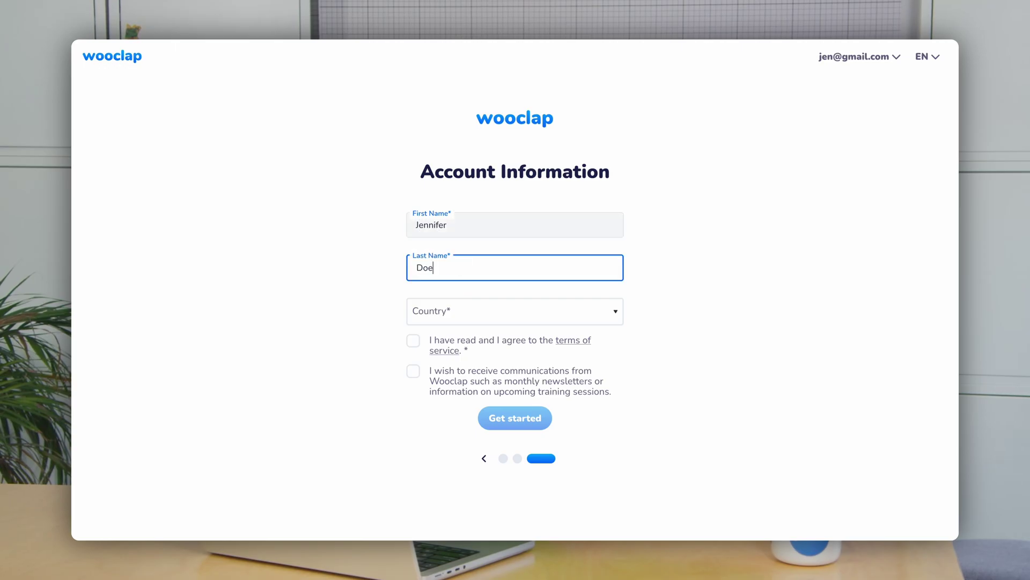
key("Tab")
Complete the profile with United States as country, accept the terms, and finish setup
type("United States")
left_click(413, 341)
left_click(527, 420)
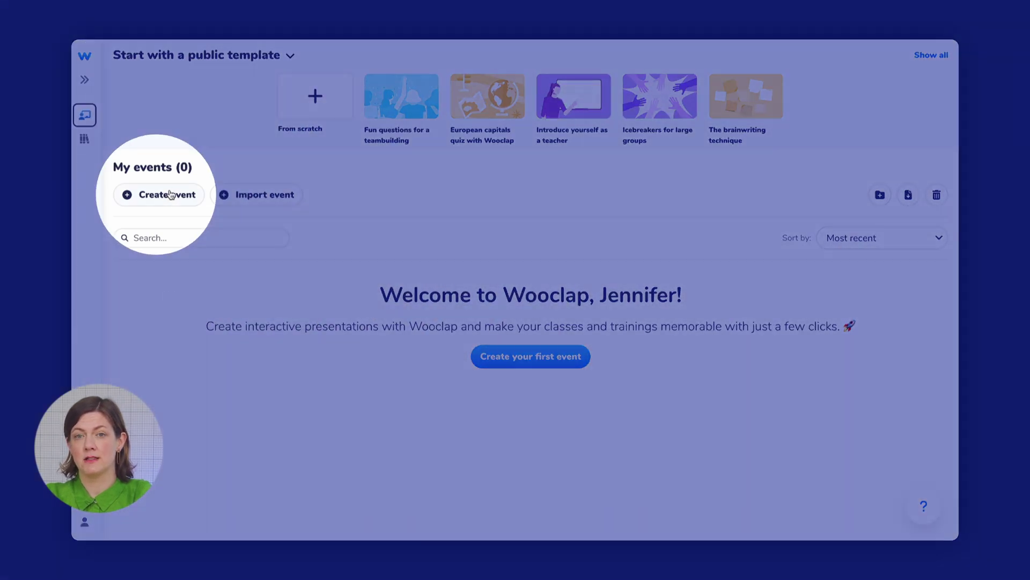
Create a new event and title it 'Summer vacation'
left_click(170, 195)
left_click(206, 58)
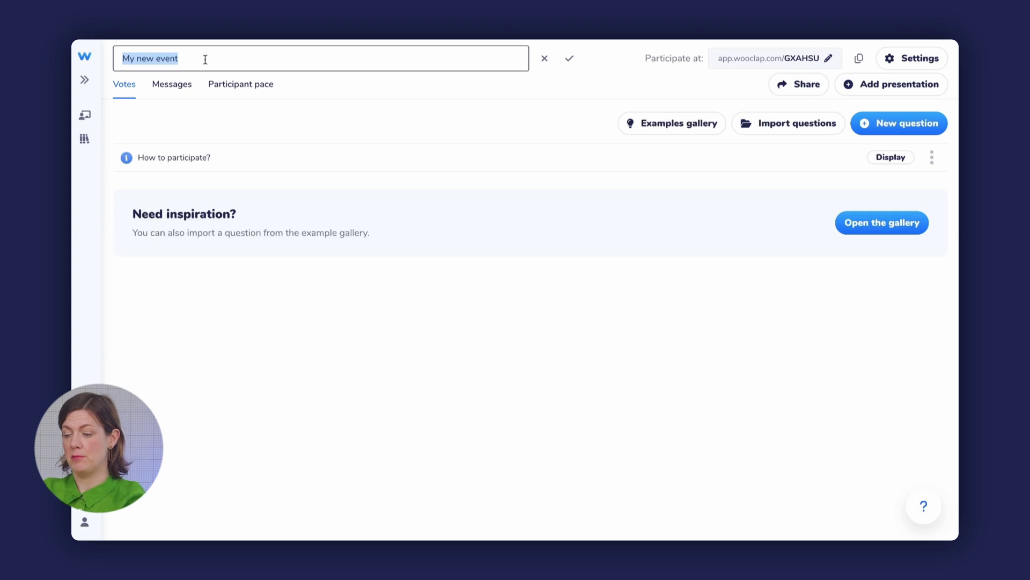
type("Summer")
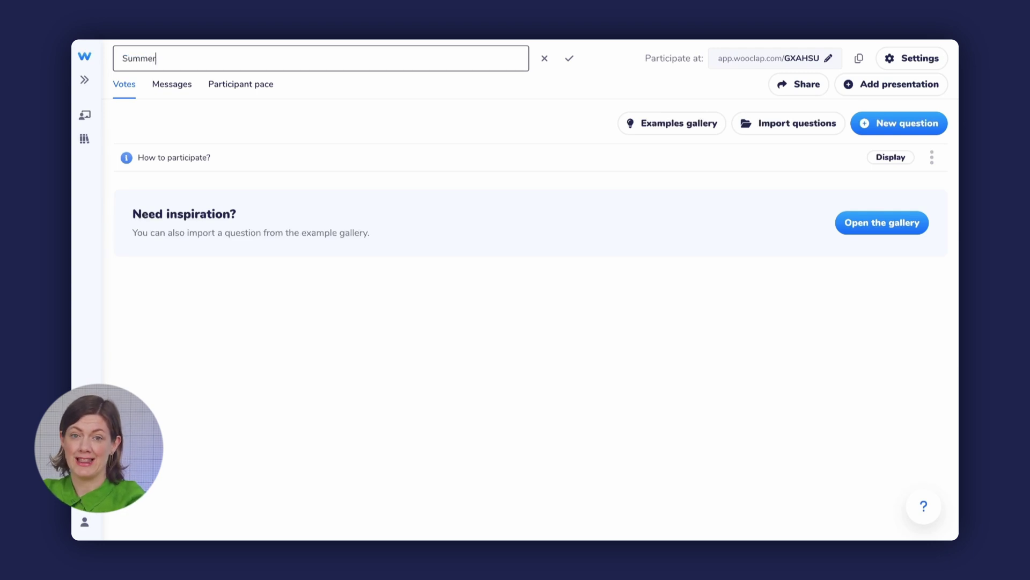
type(" vacation")
Change the event's participation code to SUMMERVACAY
left_click(826, 60)
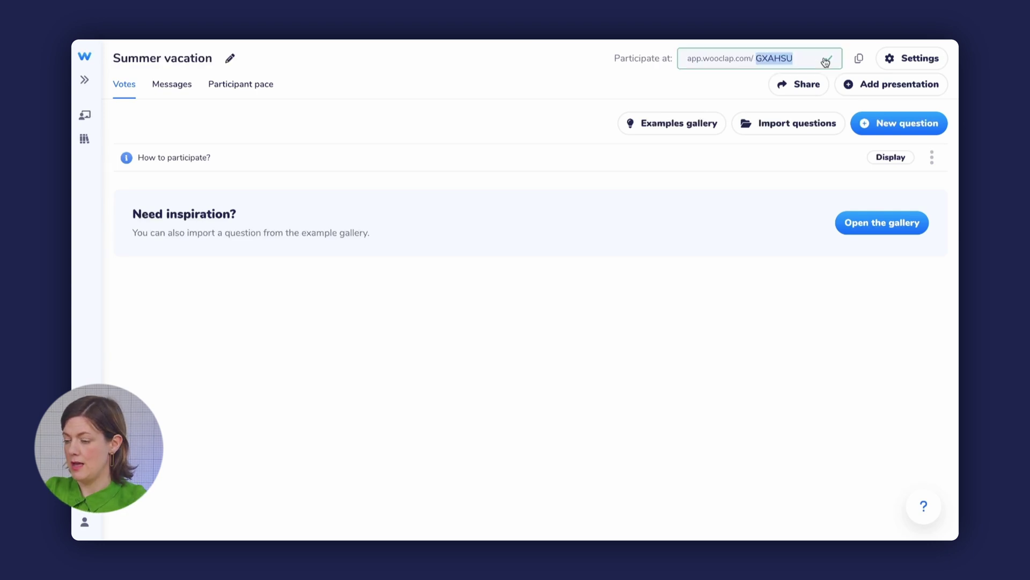
type("SU")
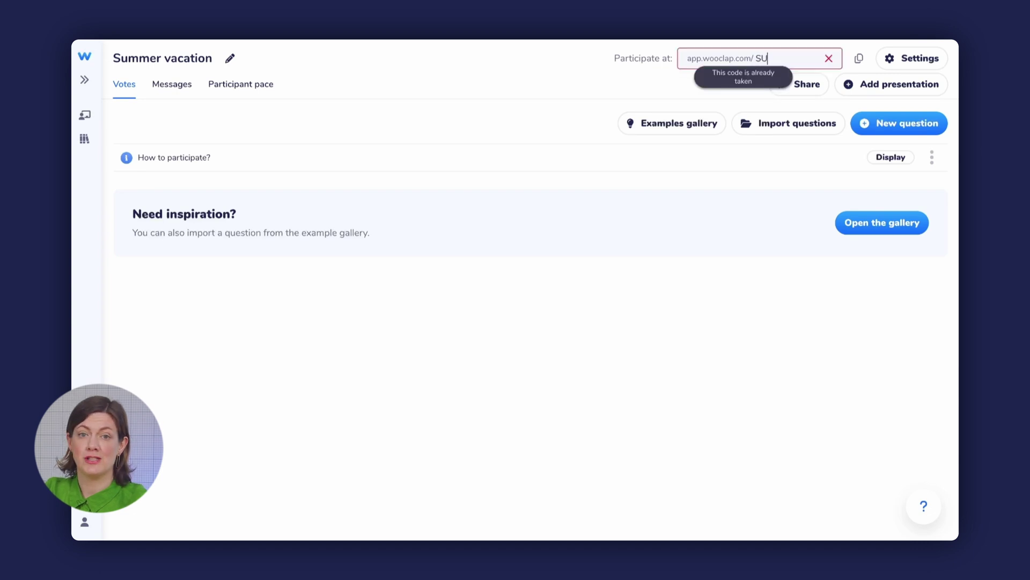
type("MMERVA")
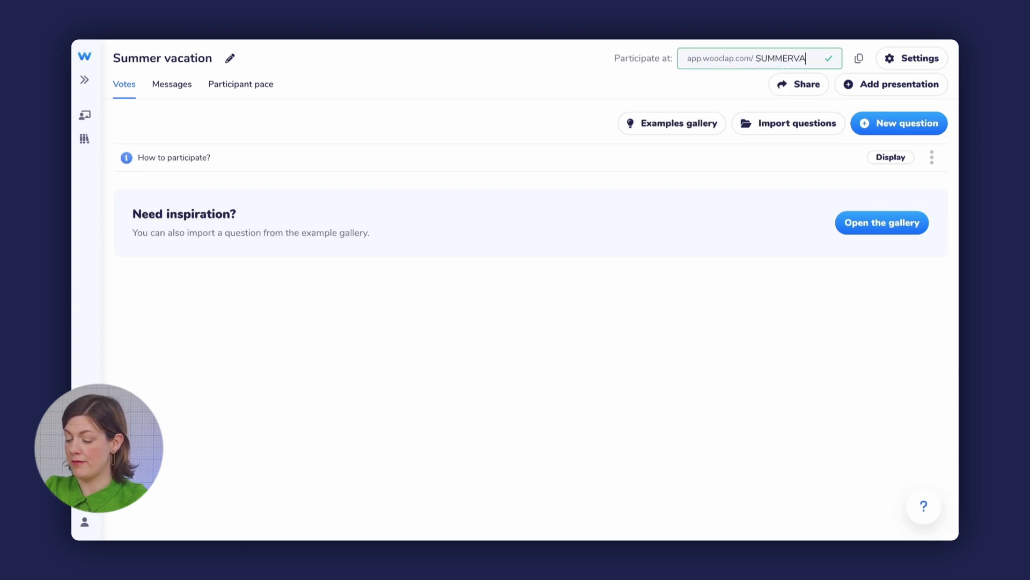
type("CAY")
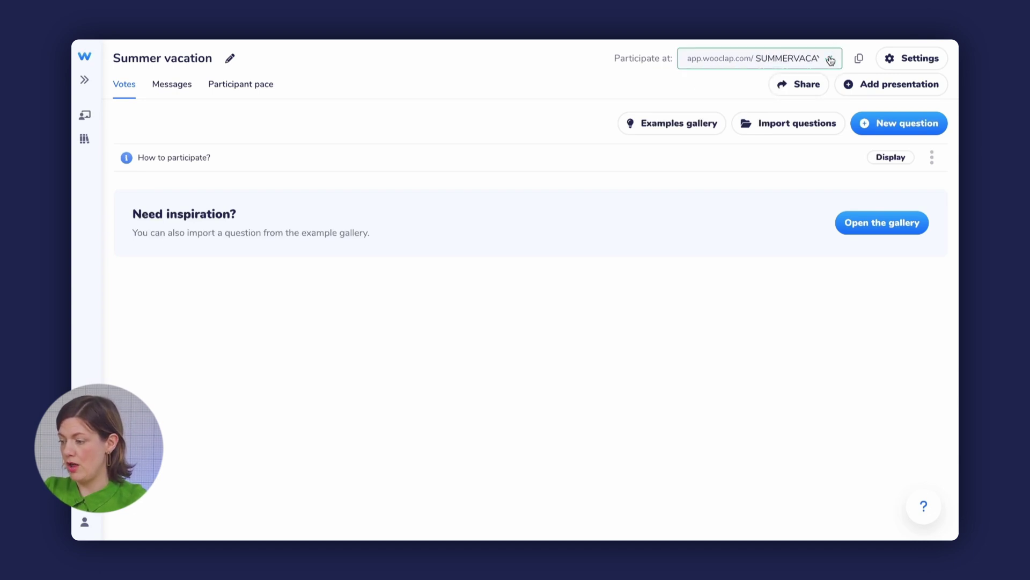
left_click(830, 60)
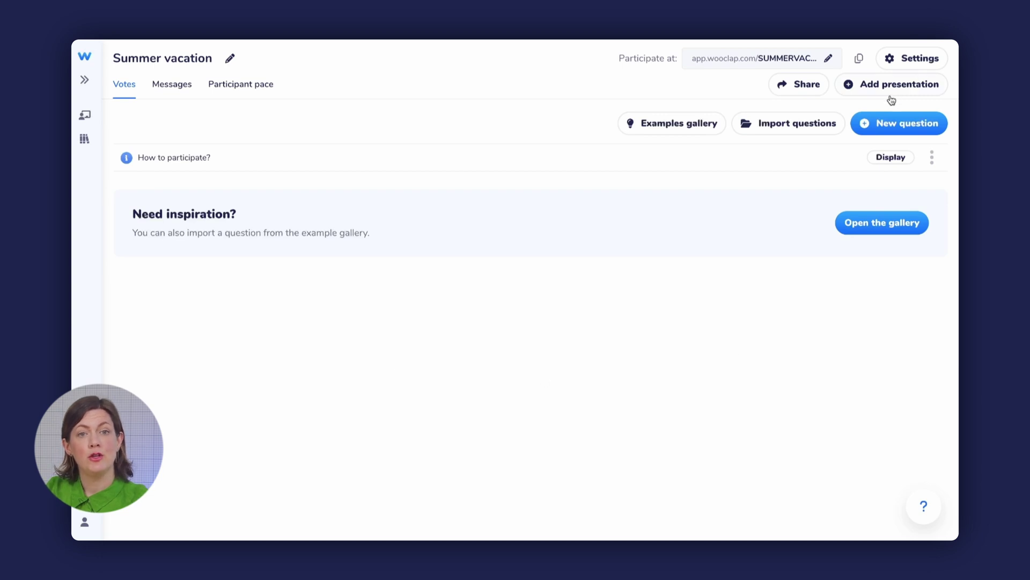
Add a Word Cloud question reading 'Where did you go on summer vacation?'
left_click(892, 123)
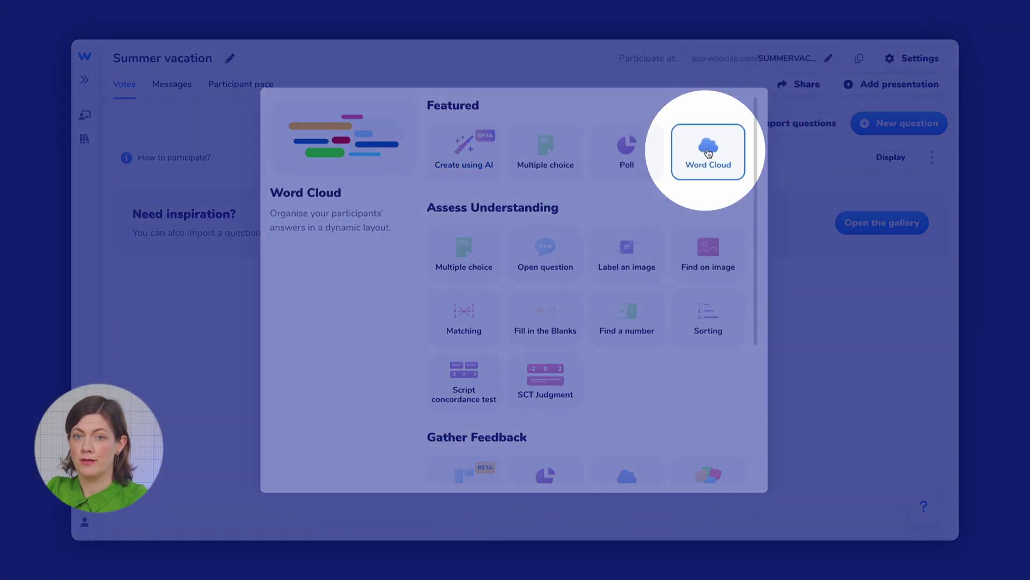
left_click(708, 153)
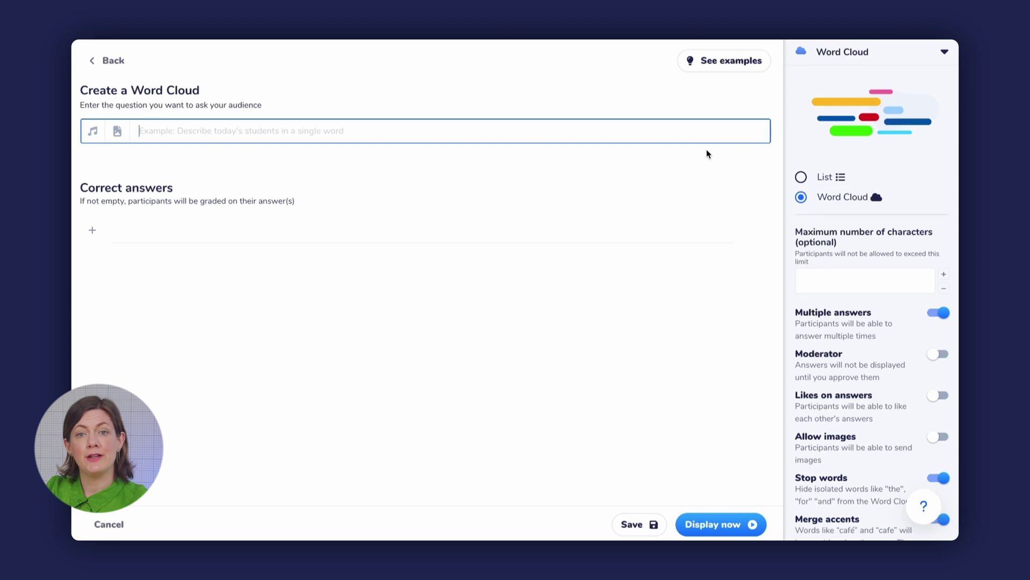
type("Where did ")
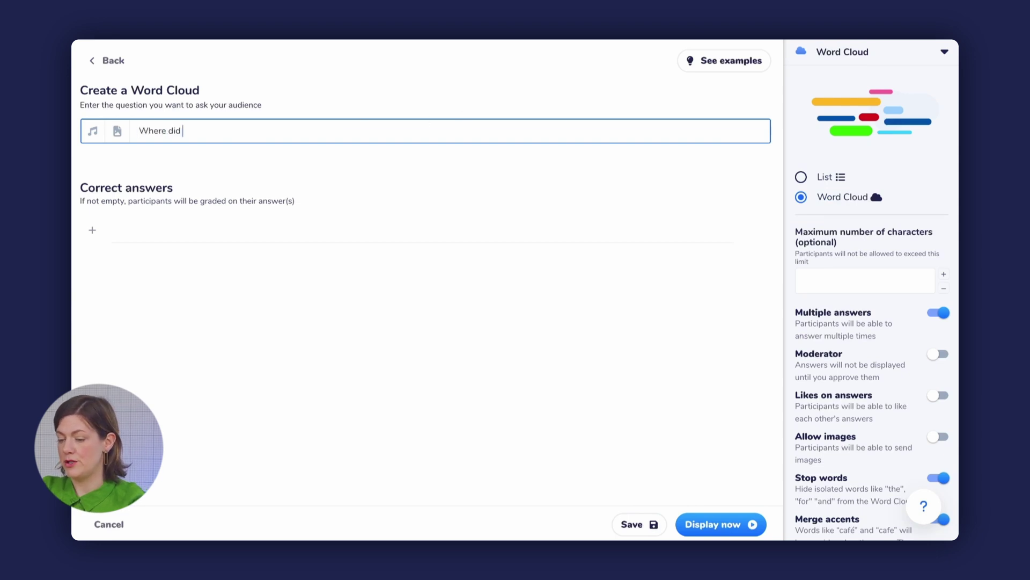
type("you go on sum")
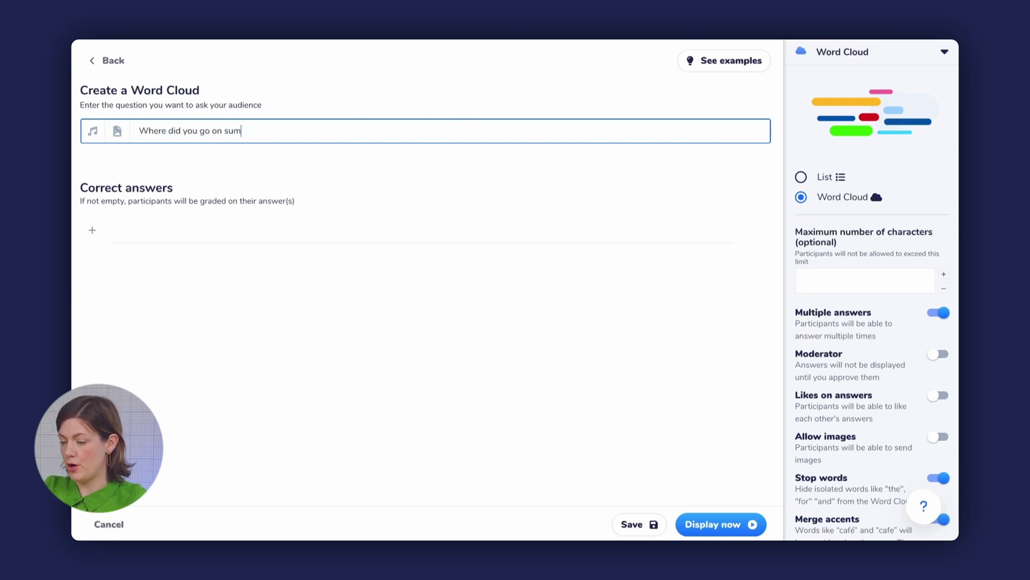
type("mer vacation?")
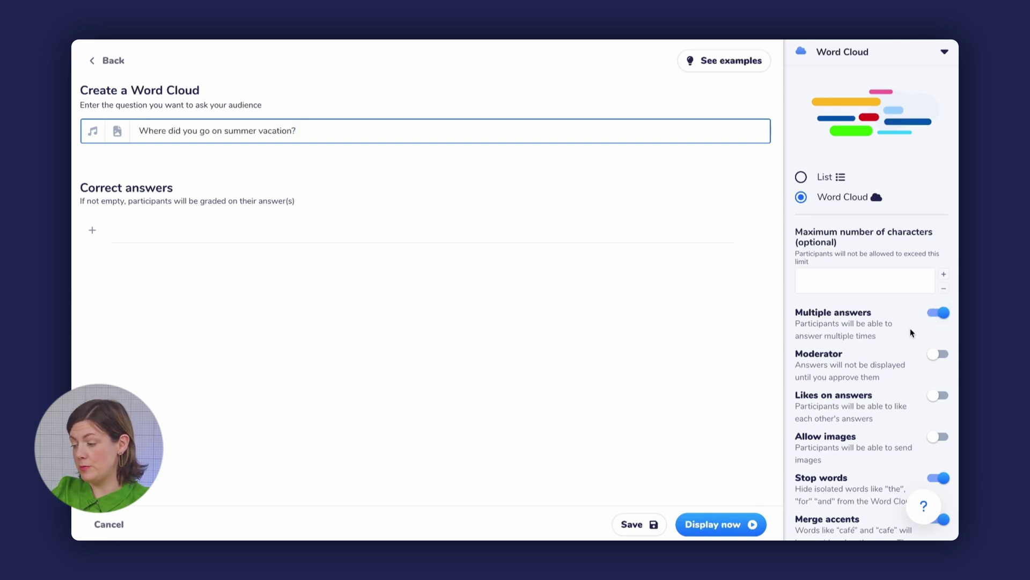
Enable likes on answers for the word cloud question
left_click(939, 317)
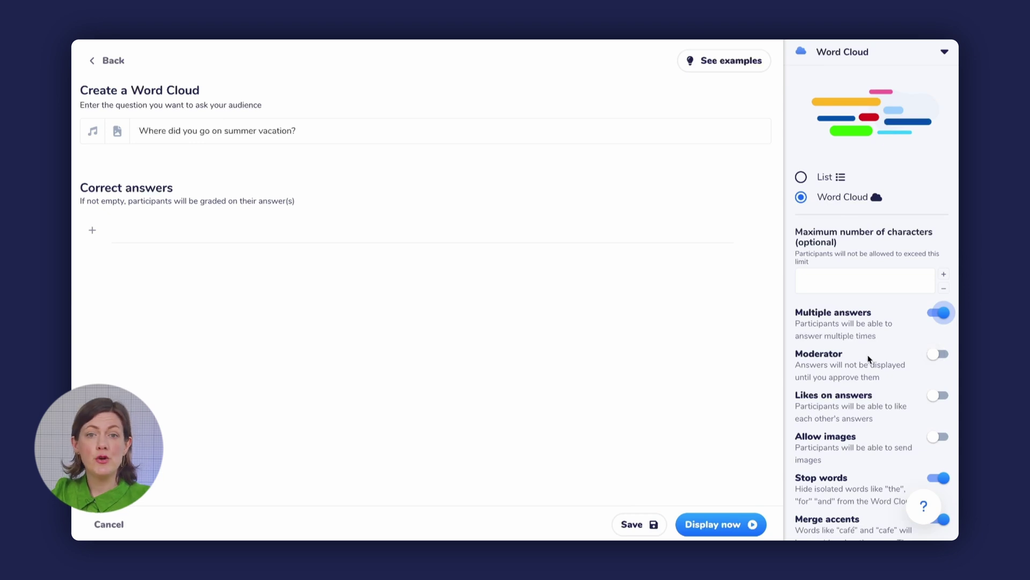
left_click(938, 404)
scroll(859, 376, "down", 3)
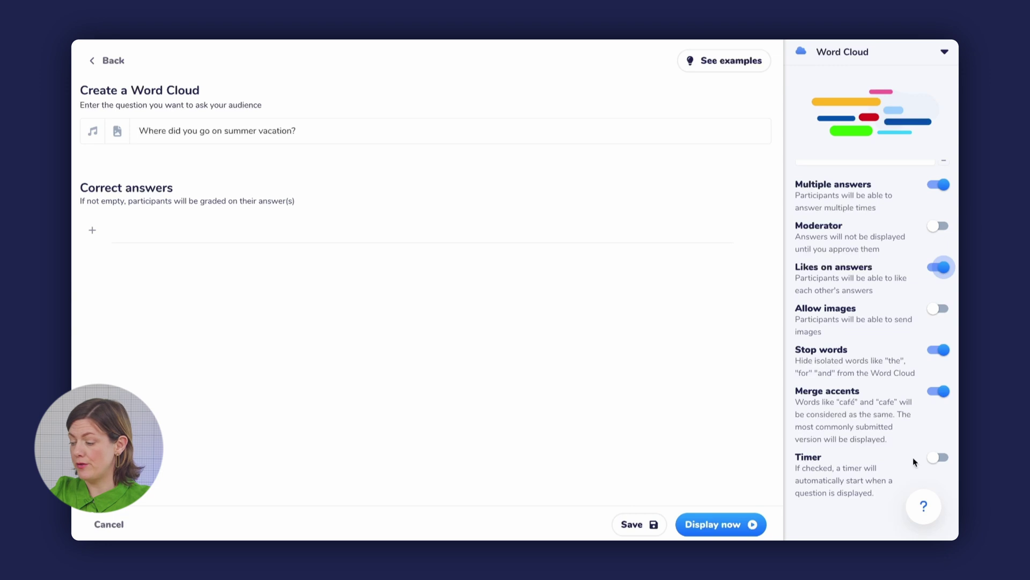
Turn on the answer timer and set it to 0 minutes 30 seconds
left_click(938, 457)
left_click(839, 519)
key("BackSpace")
type("0")
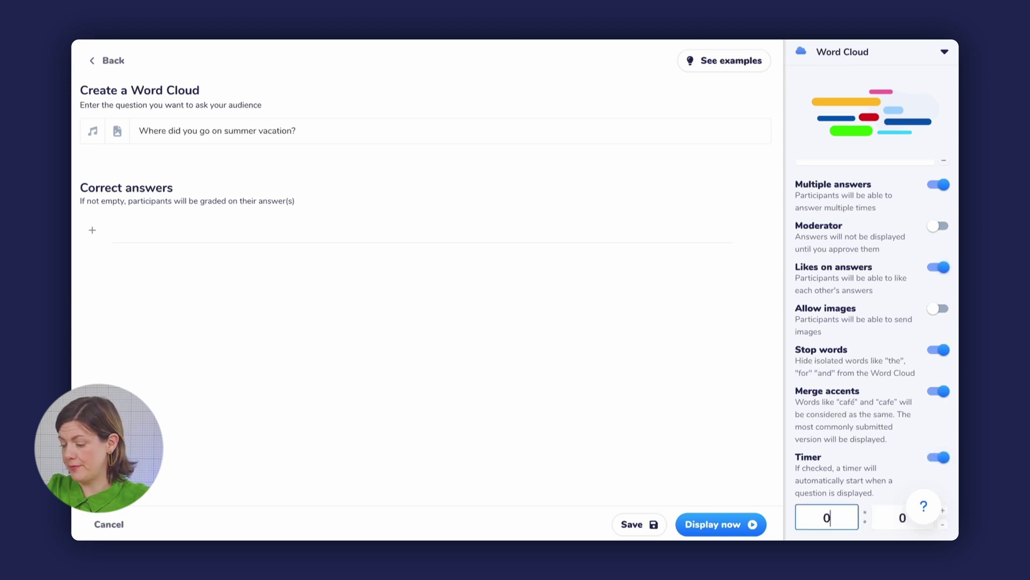
left_click(893, 516)
type("3")
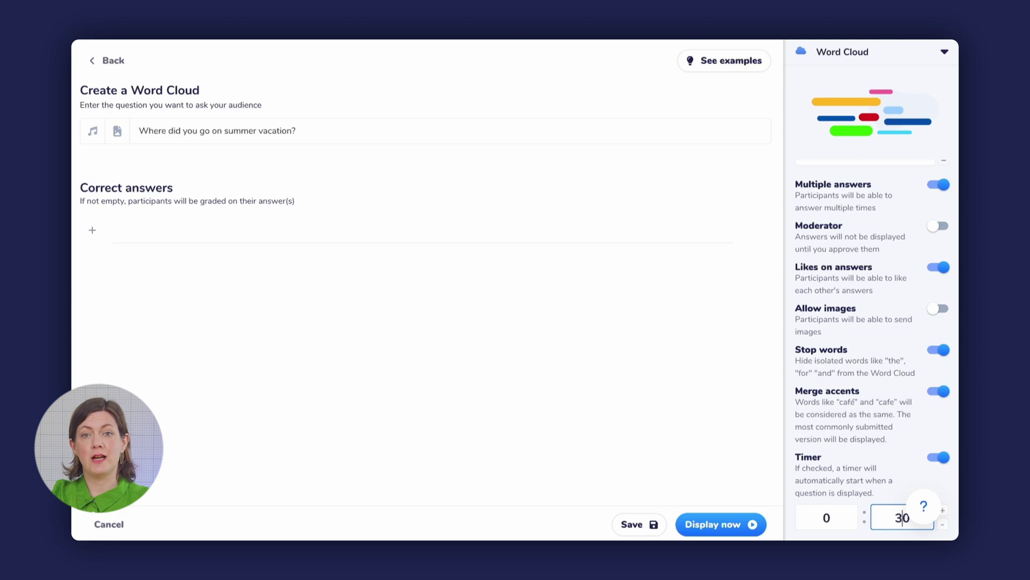
left_click(678, 398)
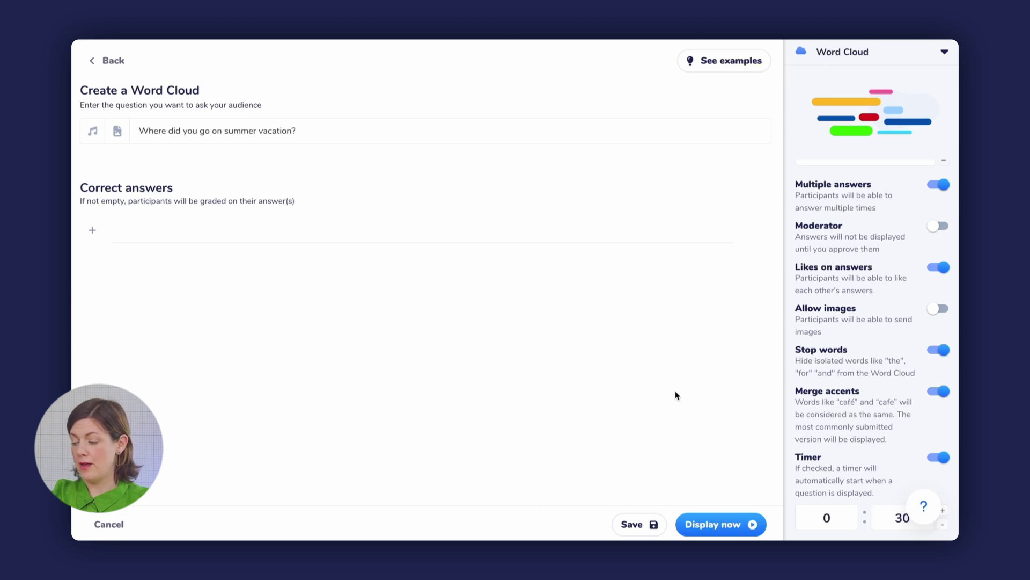
Save the word cloud question and present the event's How to participate slide
left_click(632, 525)
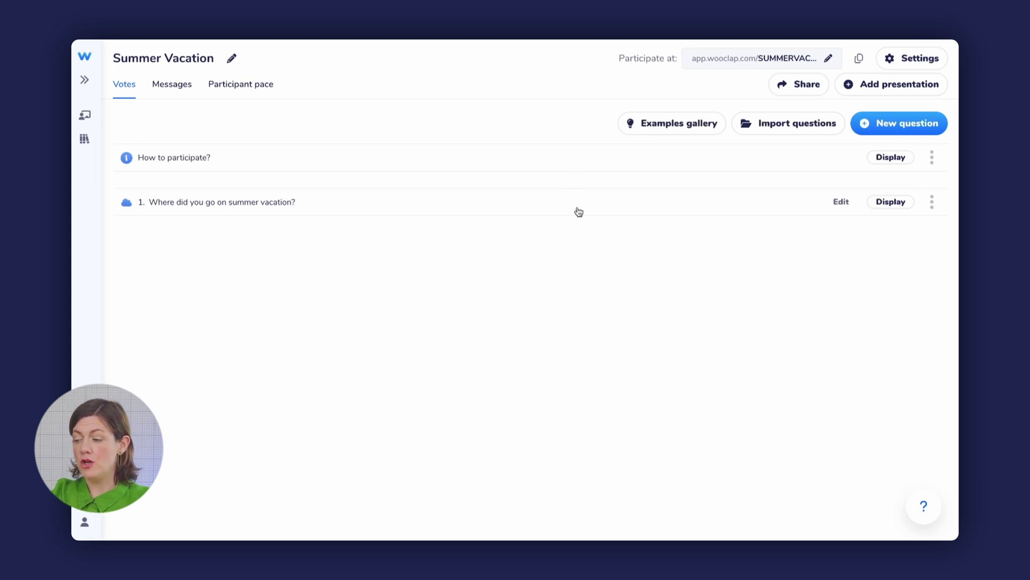
left_click(885, 158)
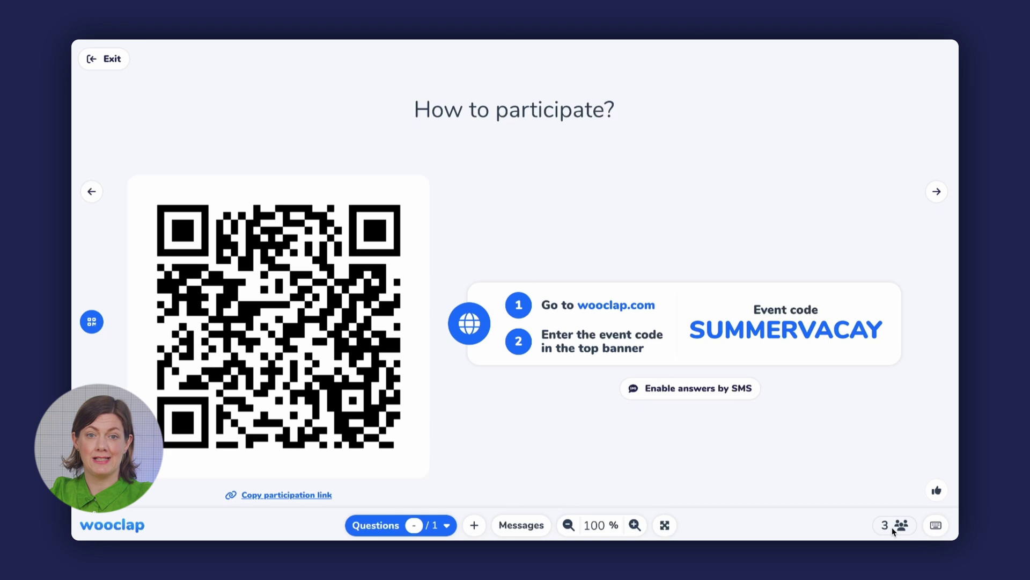
Advance to the 'Where did you go on summer vacation?' slide to show the live word cloud
left_click(936, 192)
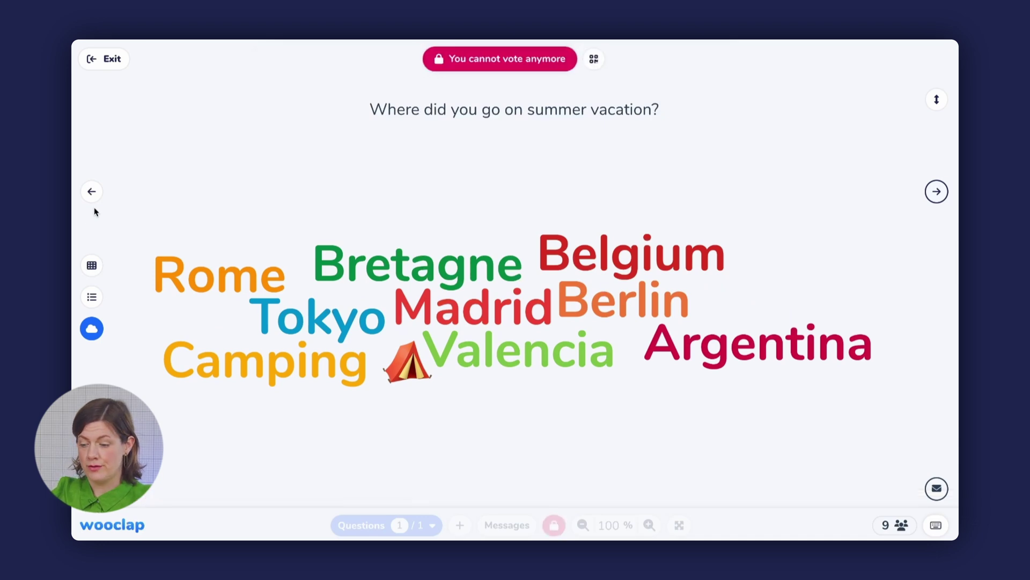
left_click(93, 267)
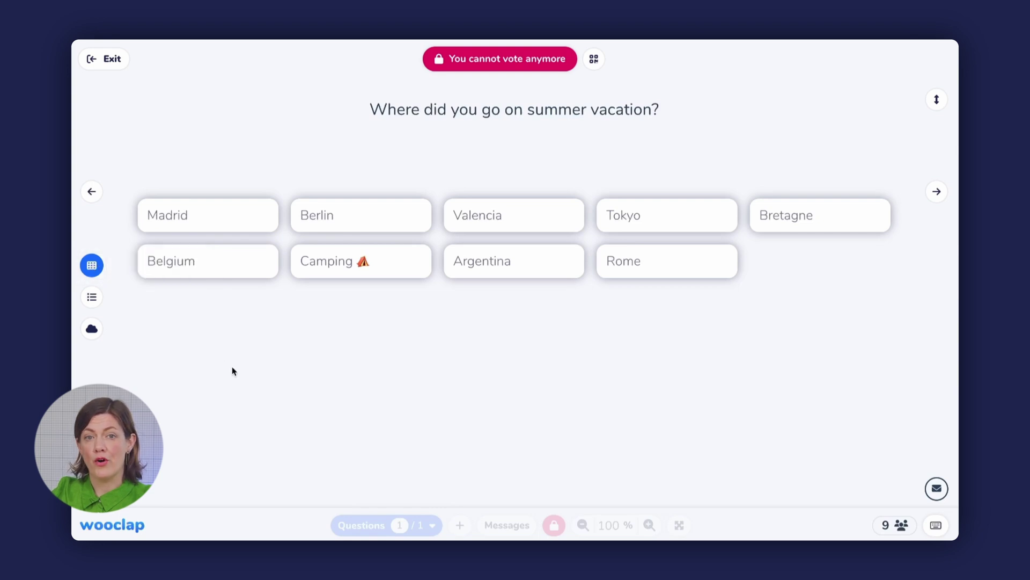
left_click(90, 294)
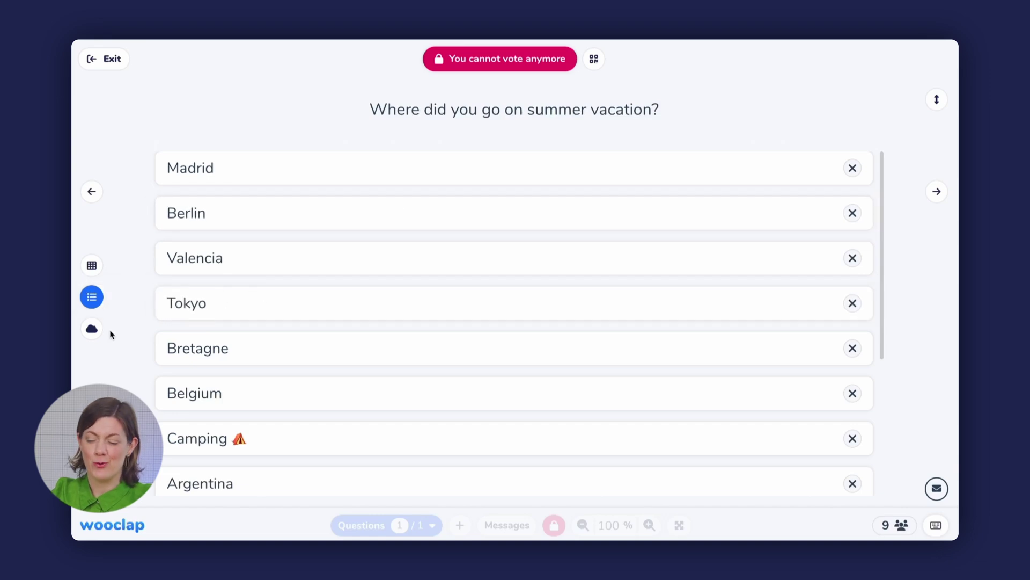
left_click(91, 330)
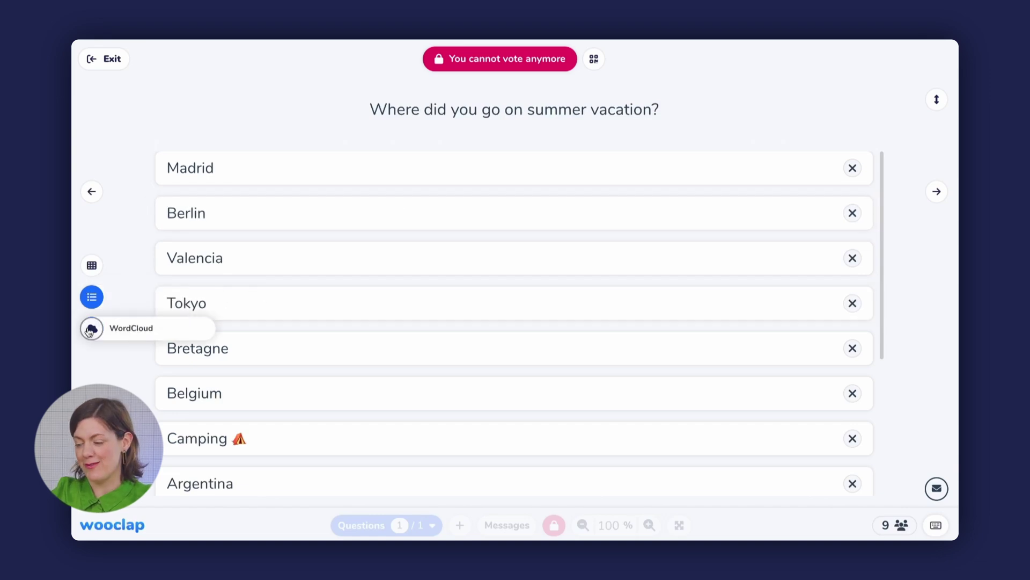